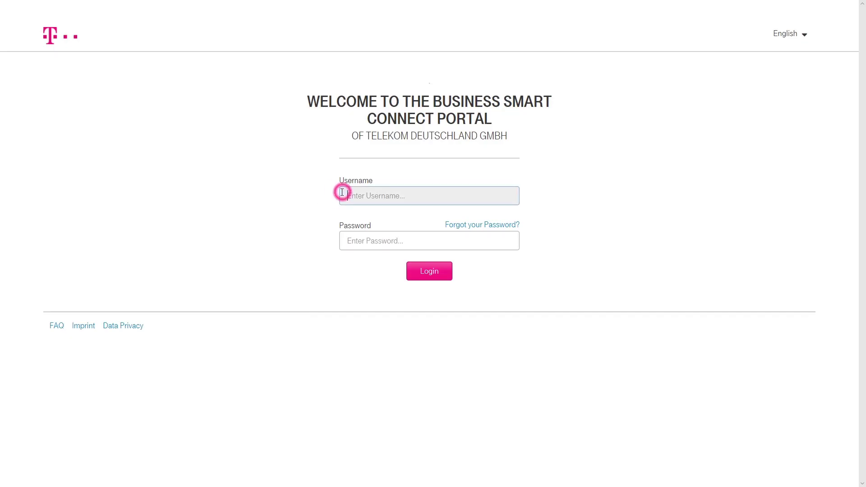
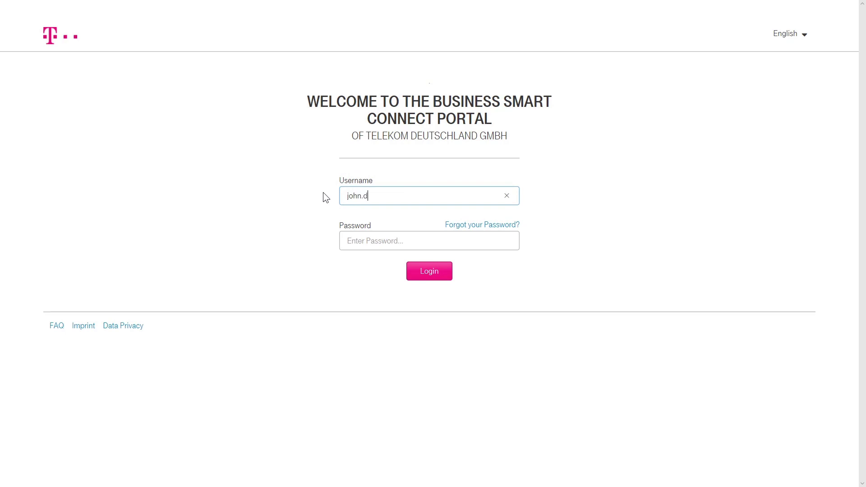
Log in to the portal with the account's e-mail username and password.
key("Tab")
type("**************")
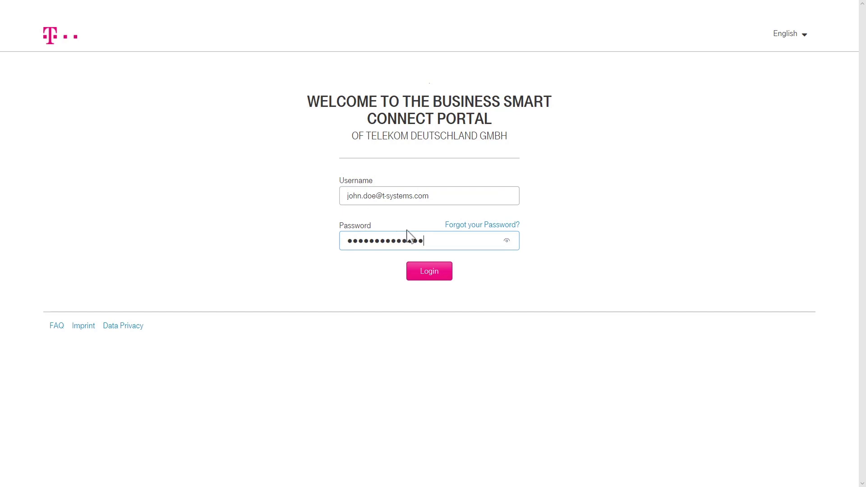
left_click(445, 271)
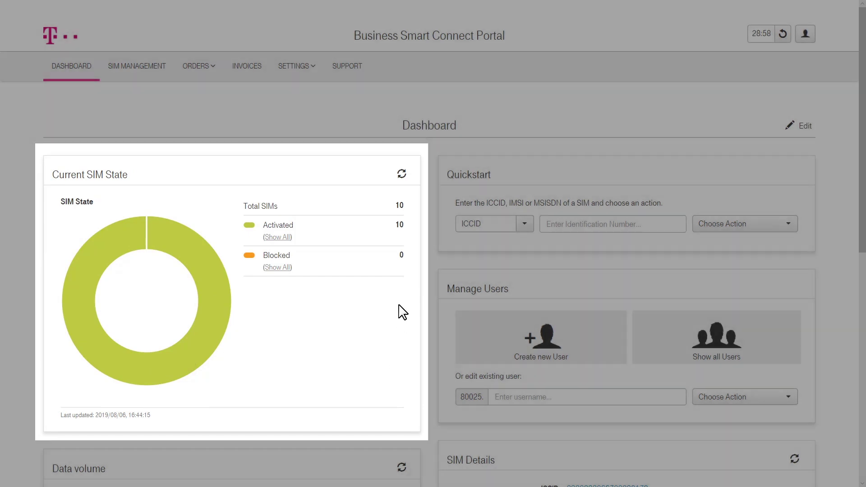
Scroll the dashboard down to the Data volume and SMS Volume panels.
scroll(403, 312, "down", 10)
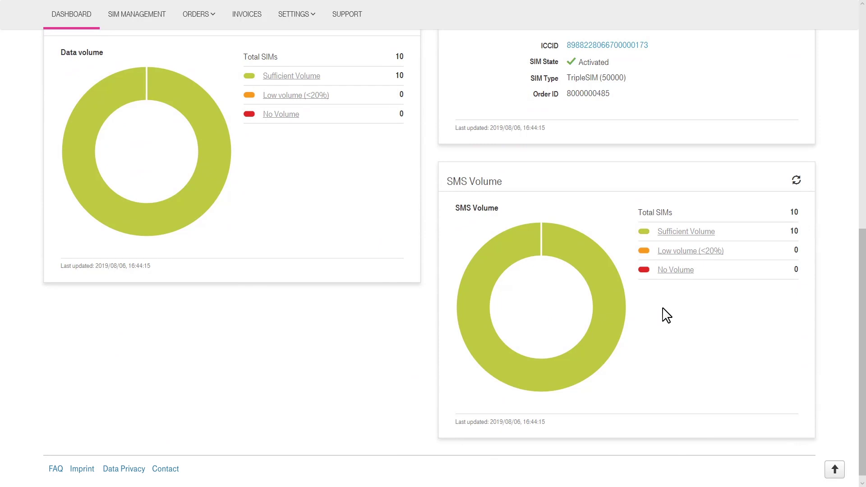
List SIMs with sufficient SMS volume, filter Range by IMSI and SIM State to Blocked, and open the first SIM.
left_click(666, 233)
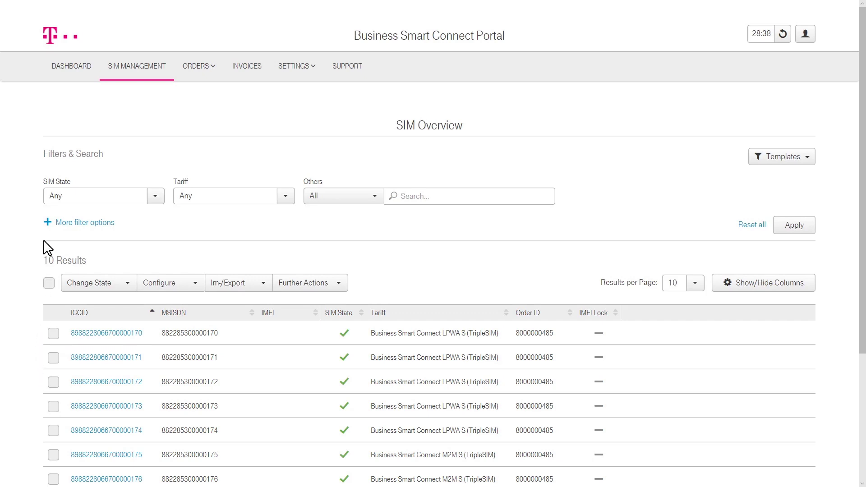
left_click(48, 222)
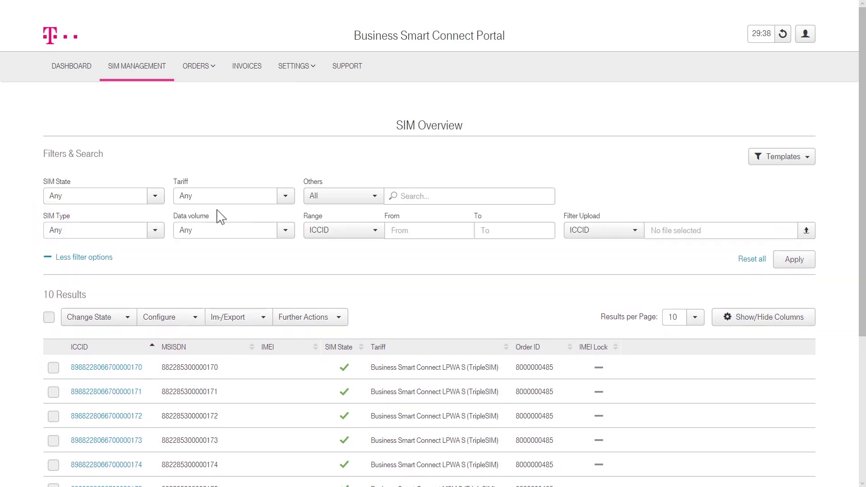
left_click(380, 236)
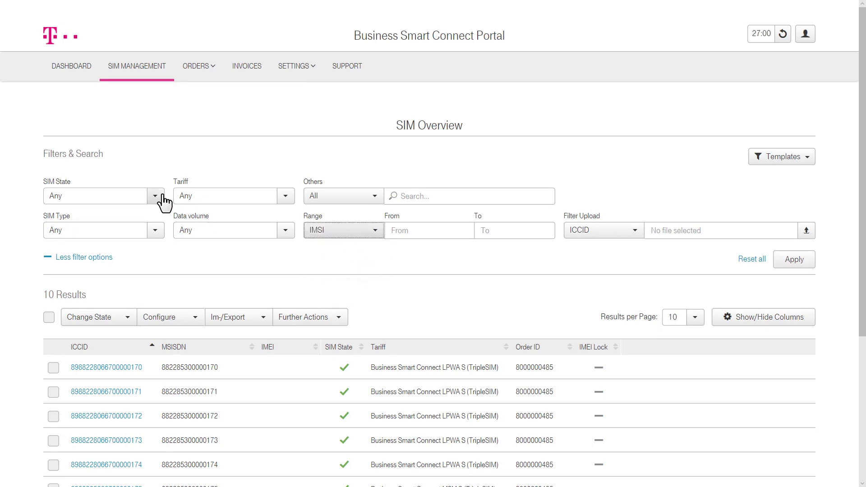
left_click(158, 198)
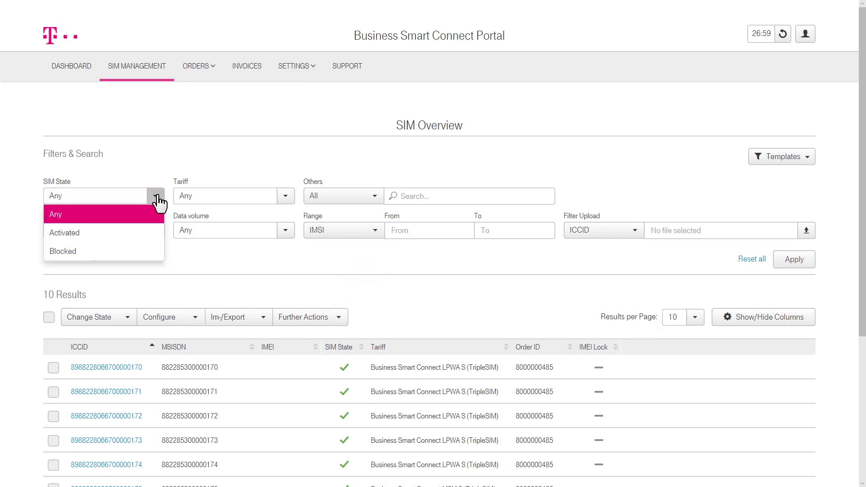
left_click(123, 251)
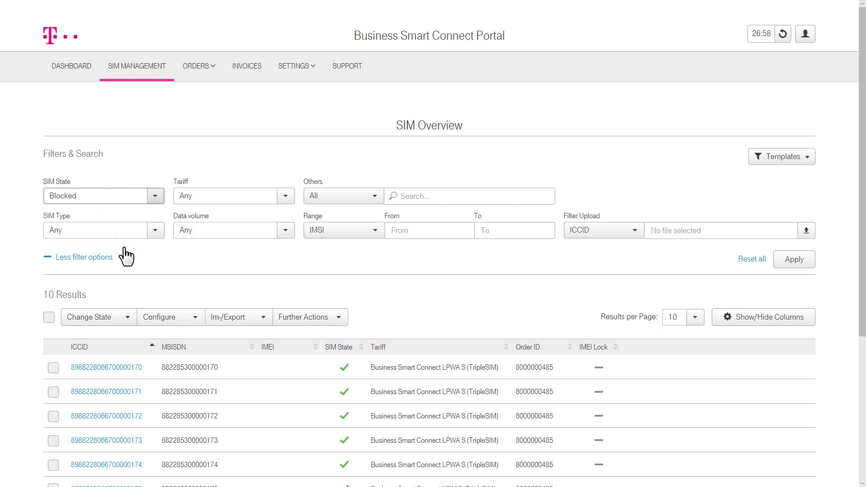
left_click(120, 367)
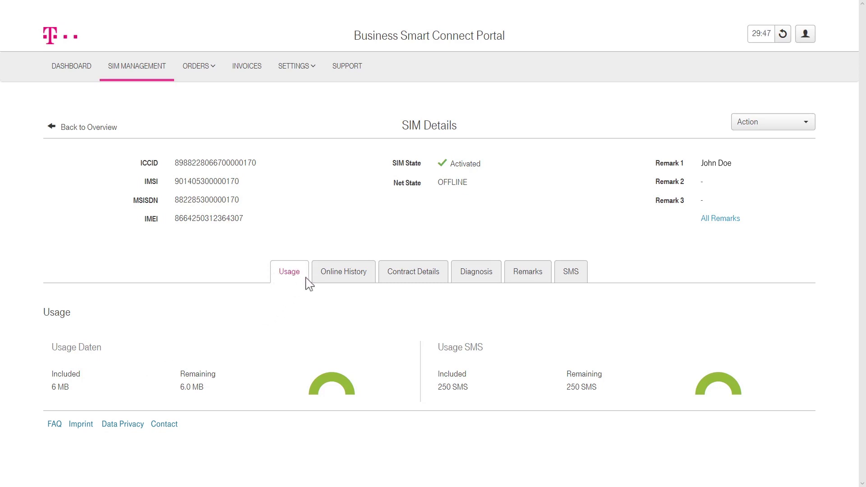
Review the SIM's Online History, Contract Details, Diagnosis, Remarks and SMS tabs.
left_click(318, 283)
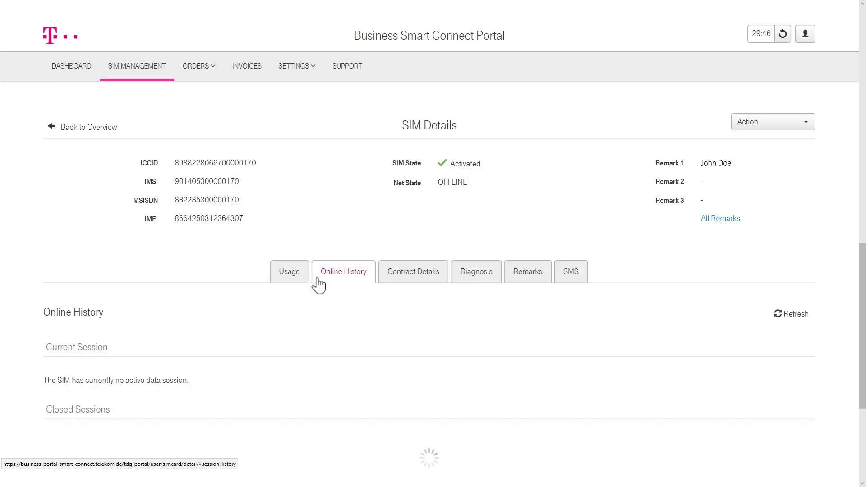
left_click(388, 285)
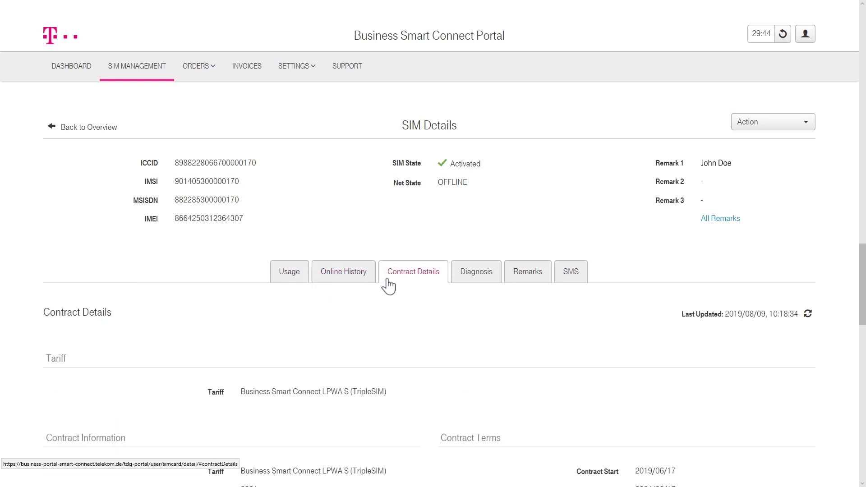
left_click(460, 285)
left_click(507, 284)
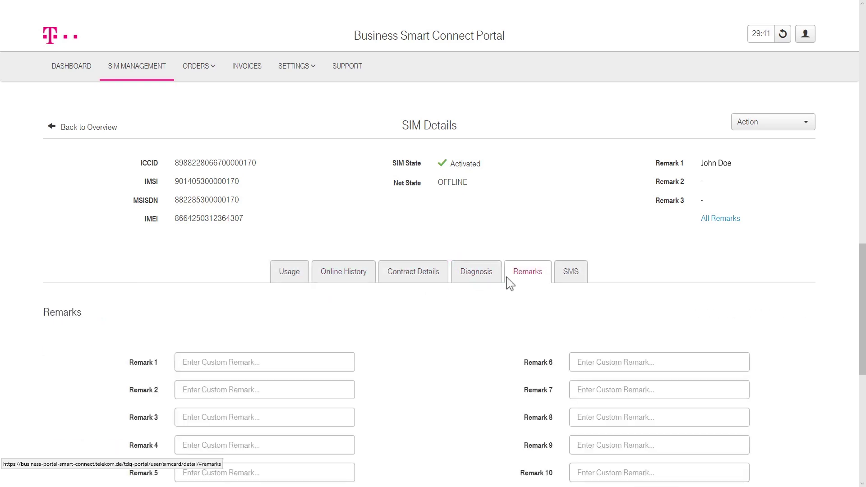
left_click(577, 283)
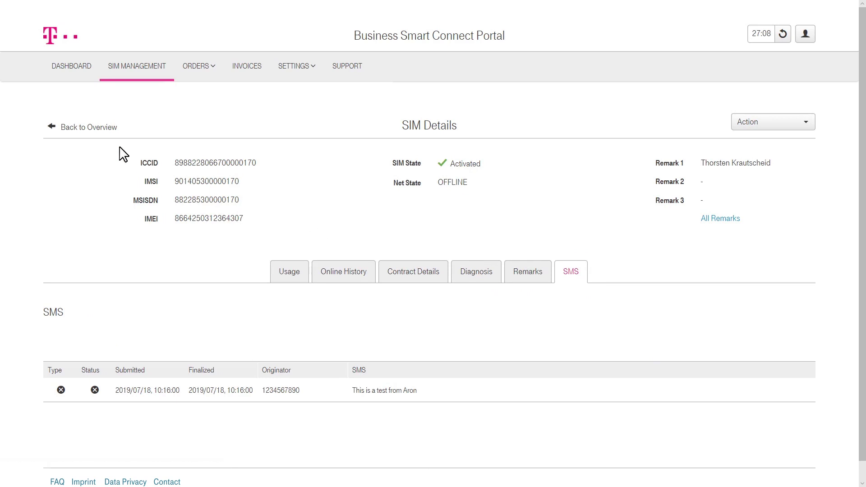
Back on SIM Overview, show the Configure and Further Actions bulk options such as Send SMS.
left_click(93, 128)
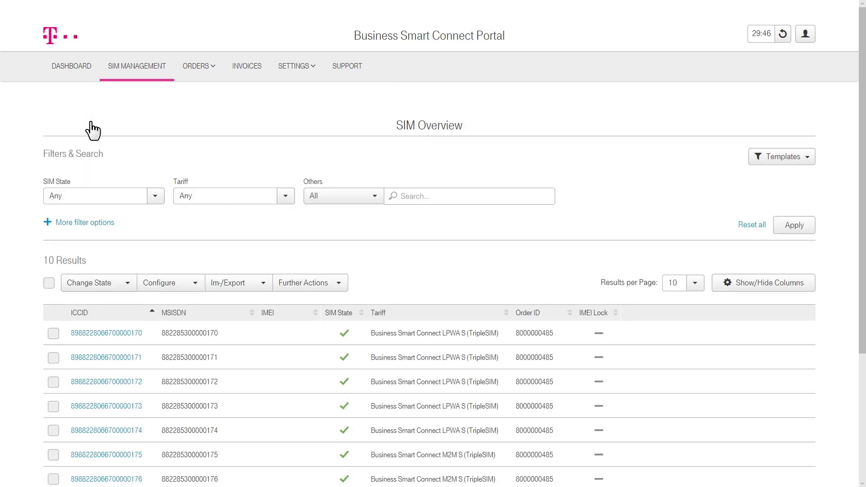
left_click(196, 284)
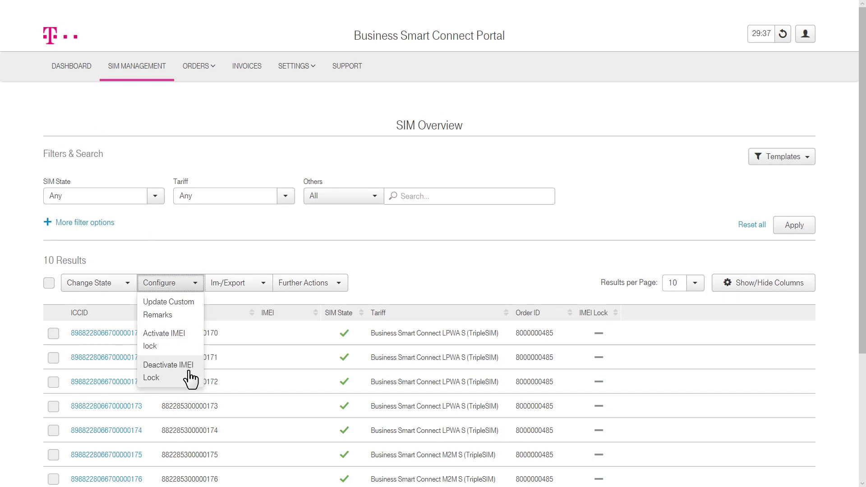
left_click(344, 295)
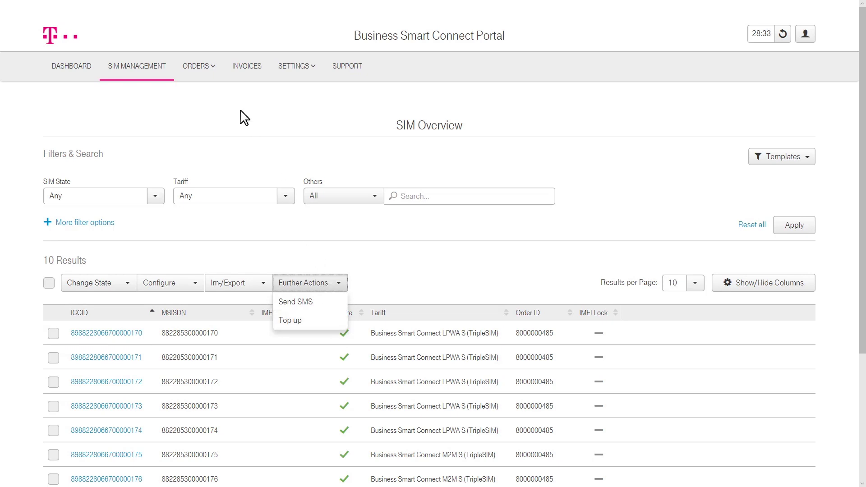
mouse_move(213, 80)
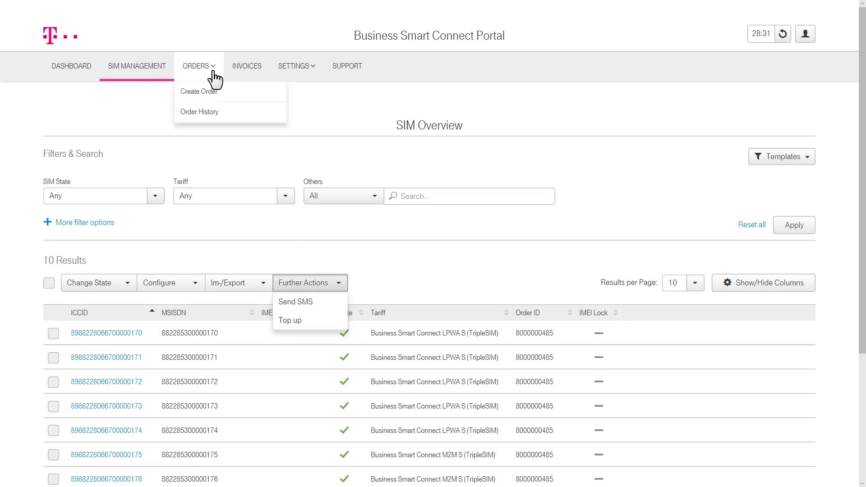
left_click(226, 95)
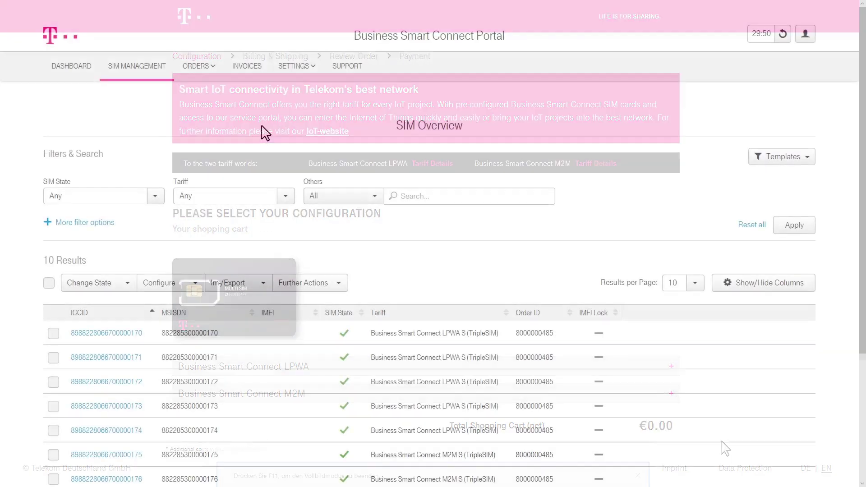
mouse_move(218, 73)
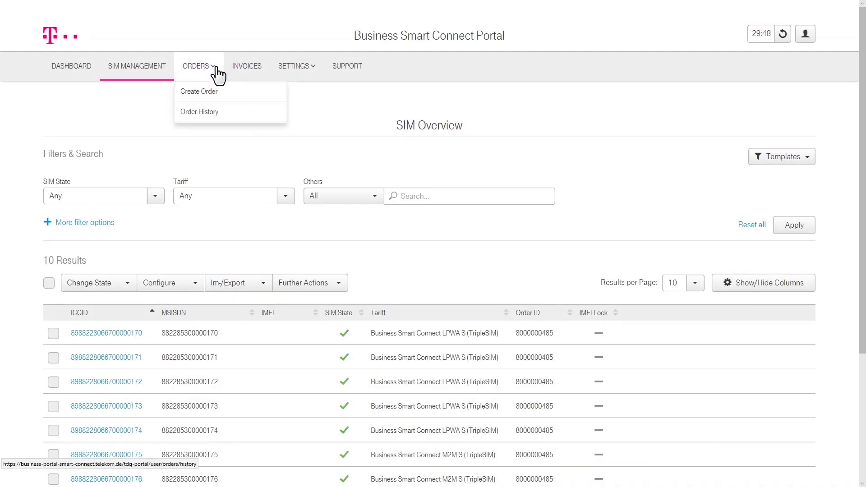
left_click(244, 111)
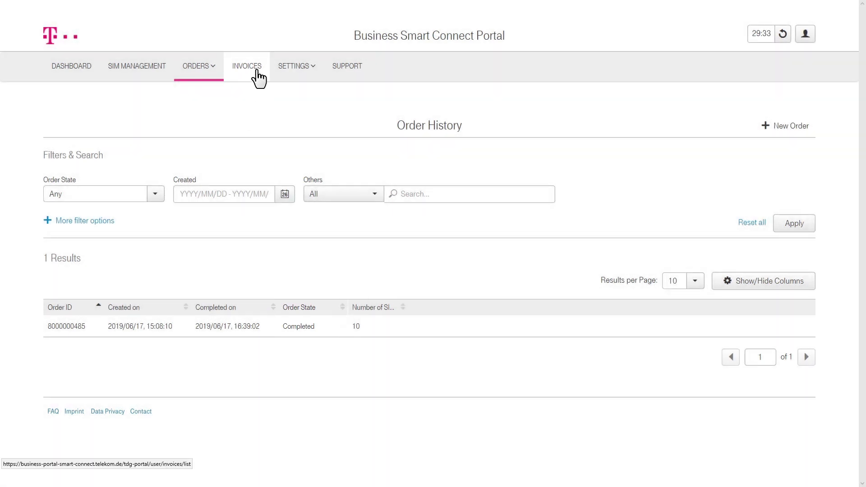
View the Invoices page with the 2019/06/17 invoice, then bring up the Settings menu.
left_click(257, 71)
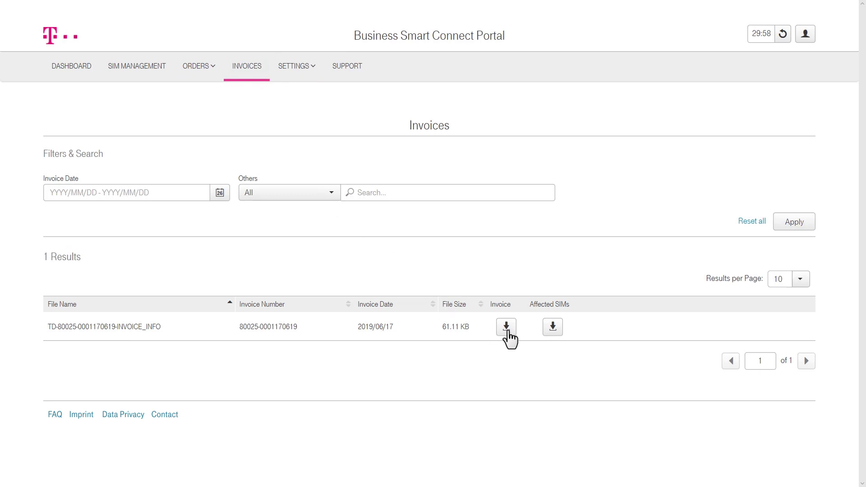
left_click(296, 67)
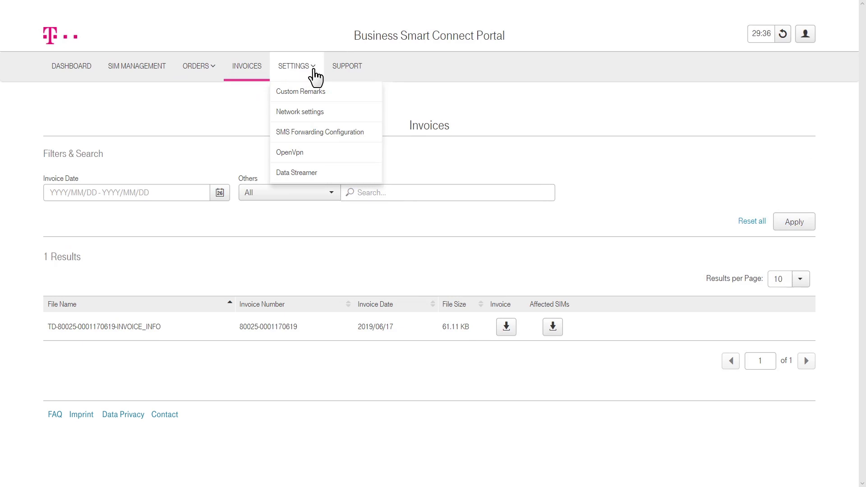
Browse the Custom Remarks, Network and SMS Forwarding Configuration settings pages.
left_click(331, 92)
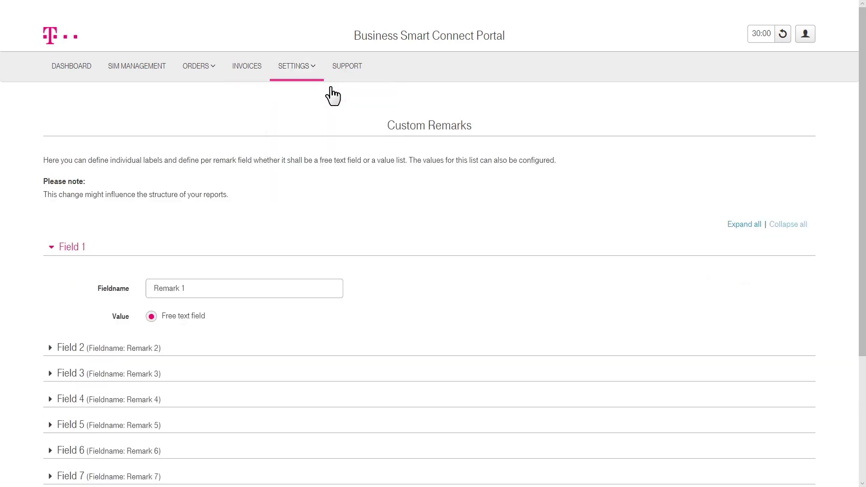
left_click(321, 78)
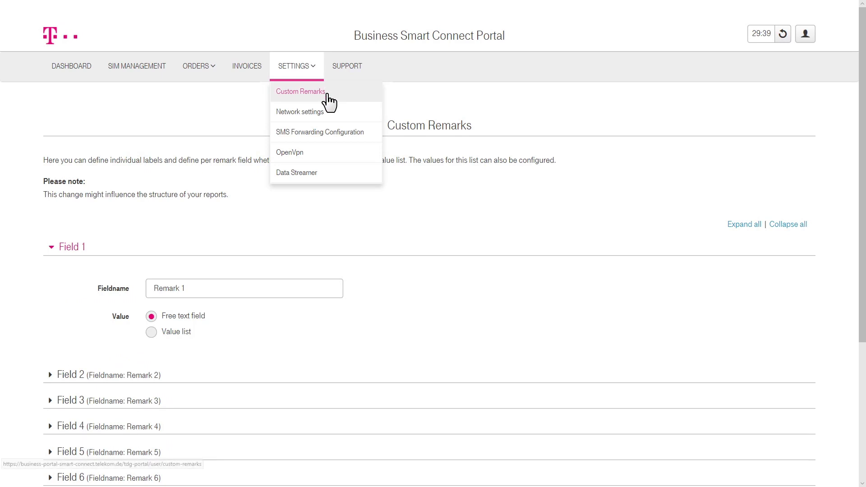
left_click(337, 112)
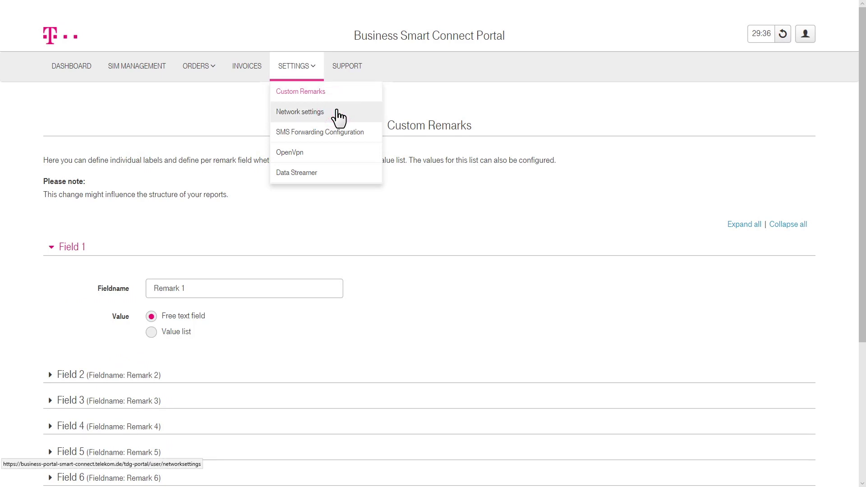
left_click(315, 75)
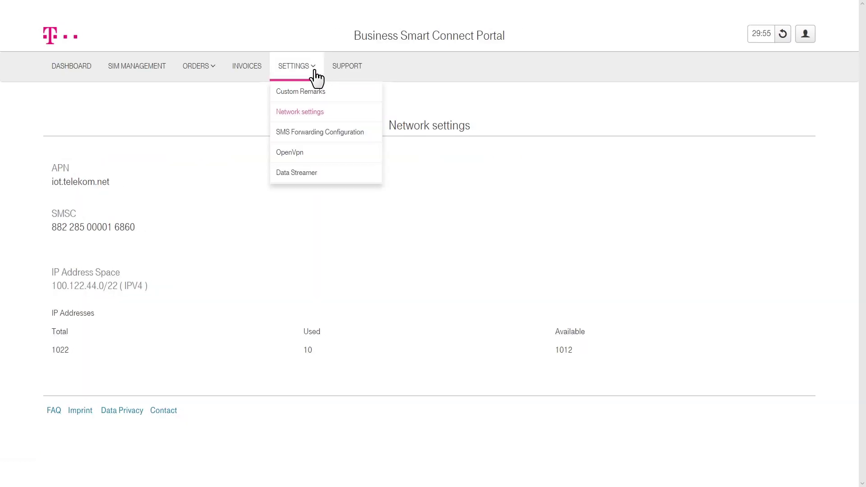
left_click(372, 131)
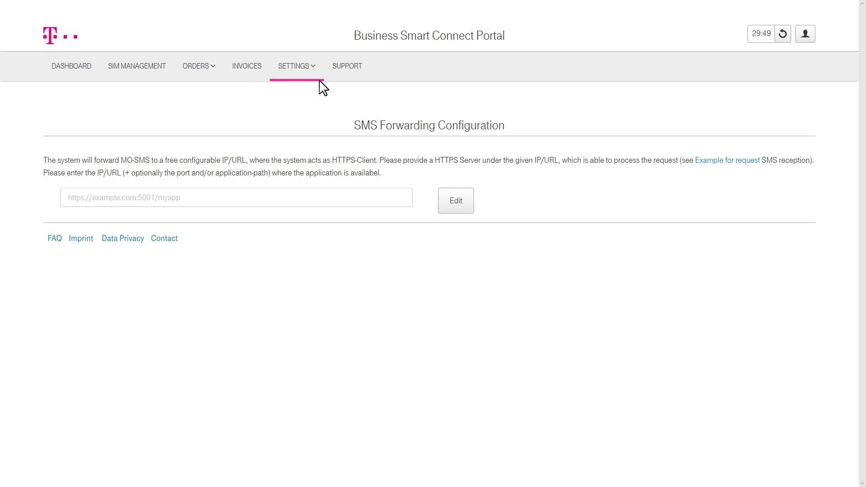
Visit the OpenVPN and Data Streamer settings pages, then go to Support Service Requests.
left_click(316, 76)
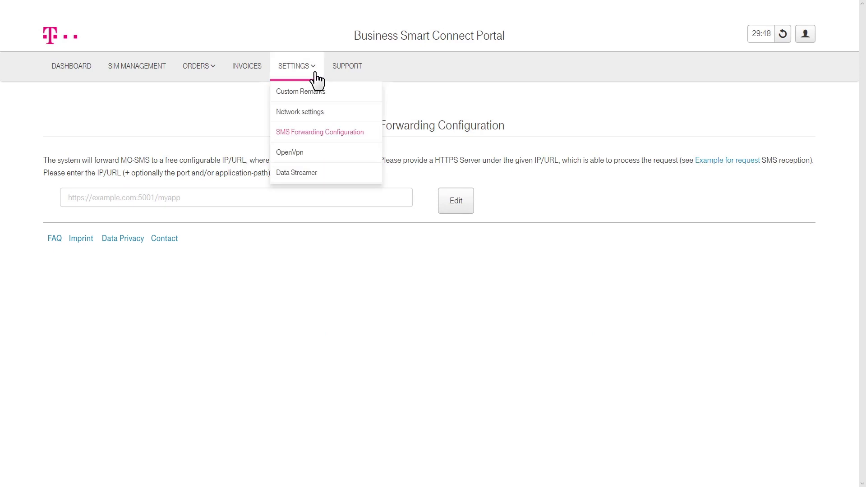
left_click(333, 154)
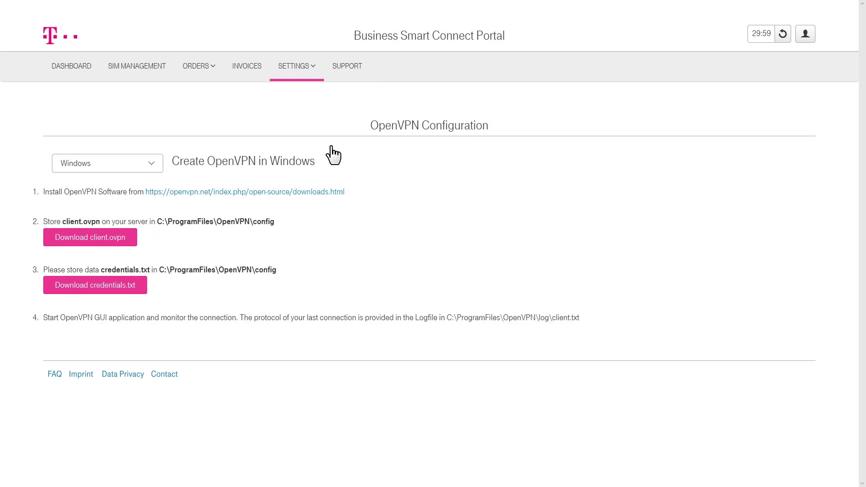
left_click(317, 72)
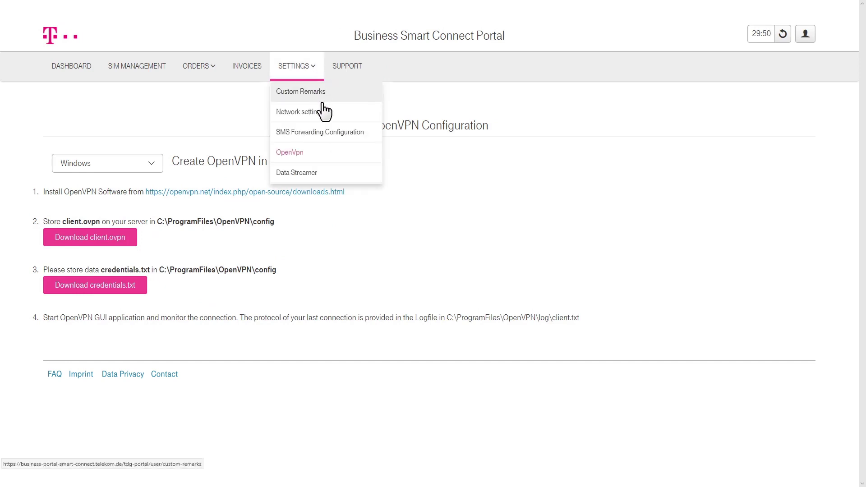
left_click(330, 176)
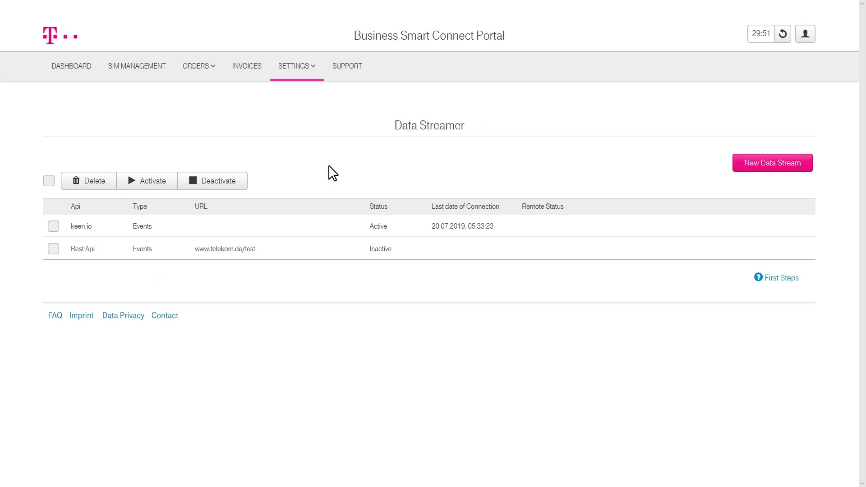
left_click(357, 71)
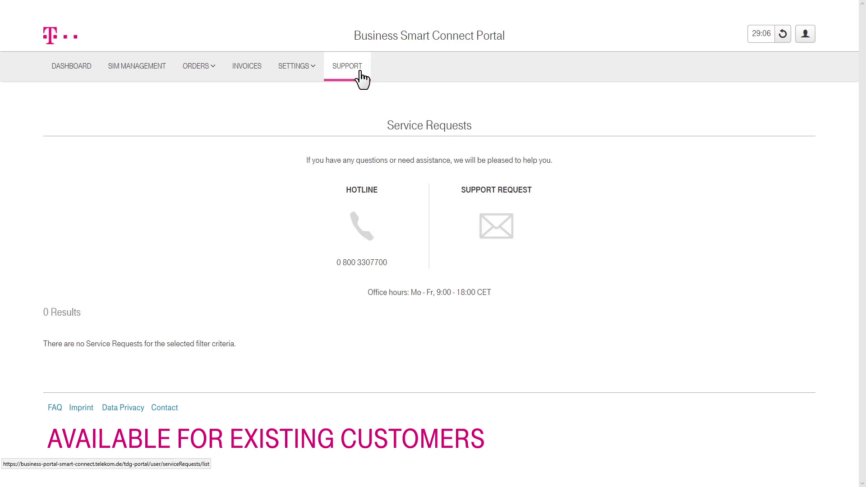
Send a support request with subject 'test-request2' and message 'Please help me again.'.
left_click(507, 232)
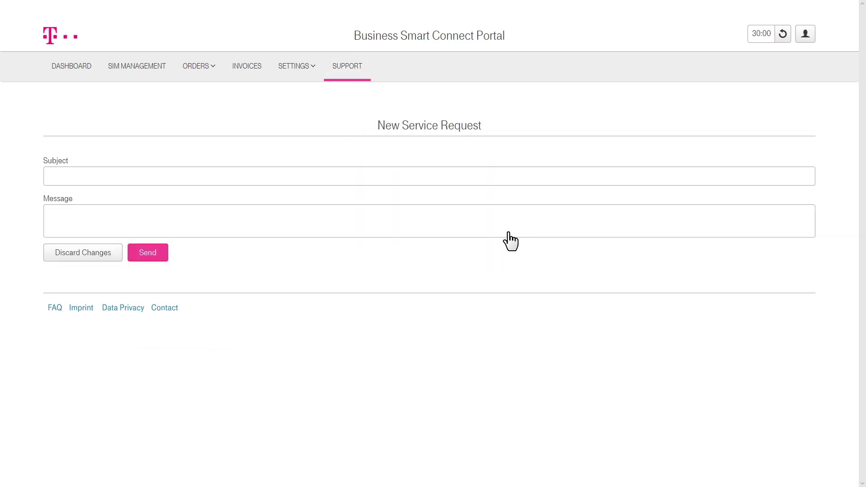
left_click(443, 175)
type("test")
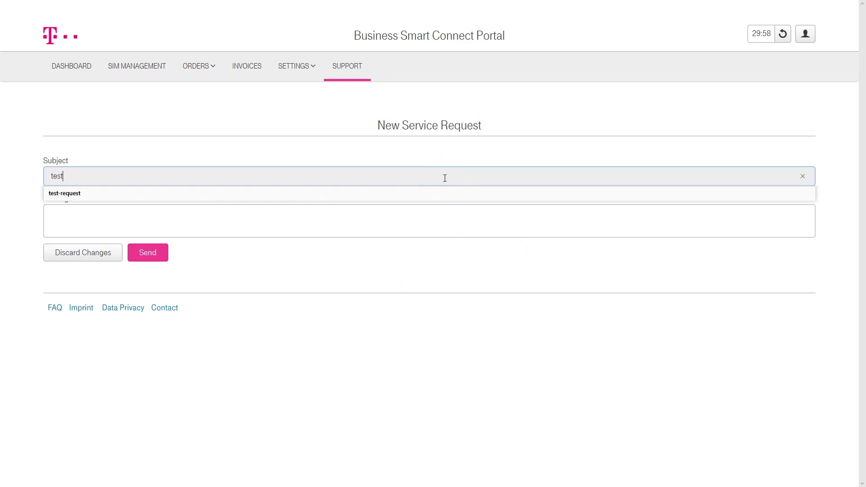
type("-request2")
left_click(440, 211)
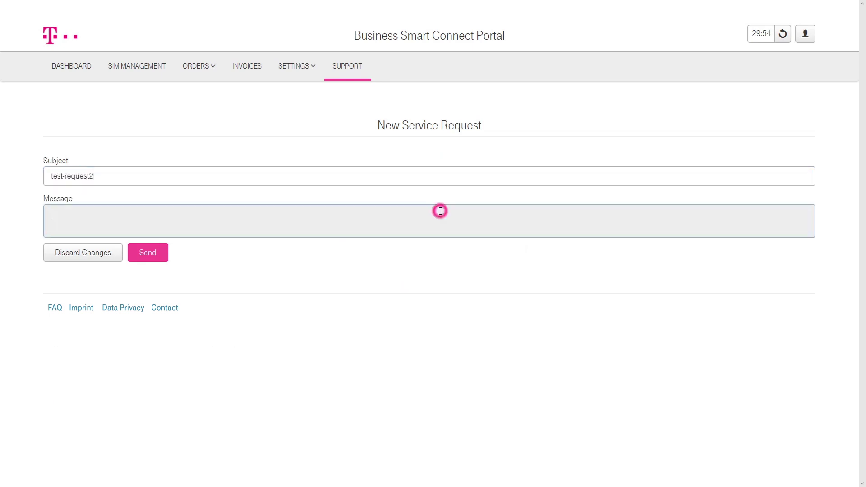
type("Please help me again.")
left_click(164, 257)
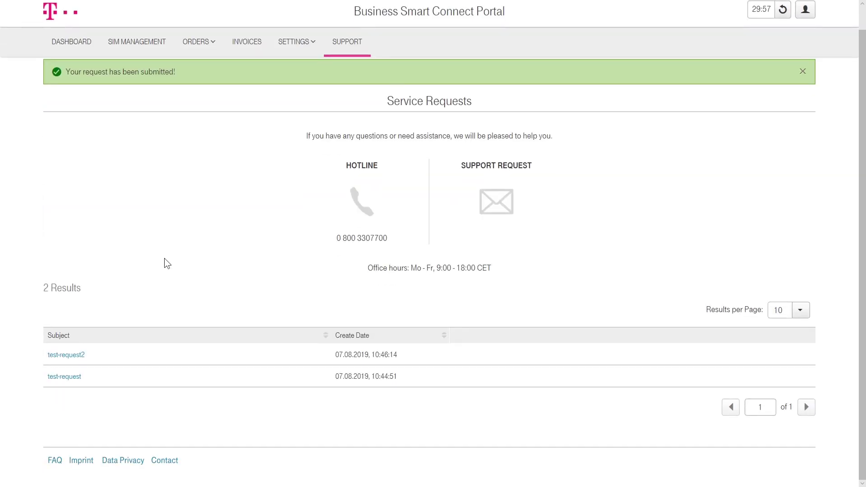
Check test-request2's details, return to the requests list, and start another request.
left_click(68, 355)
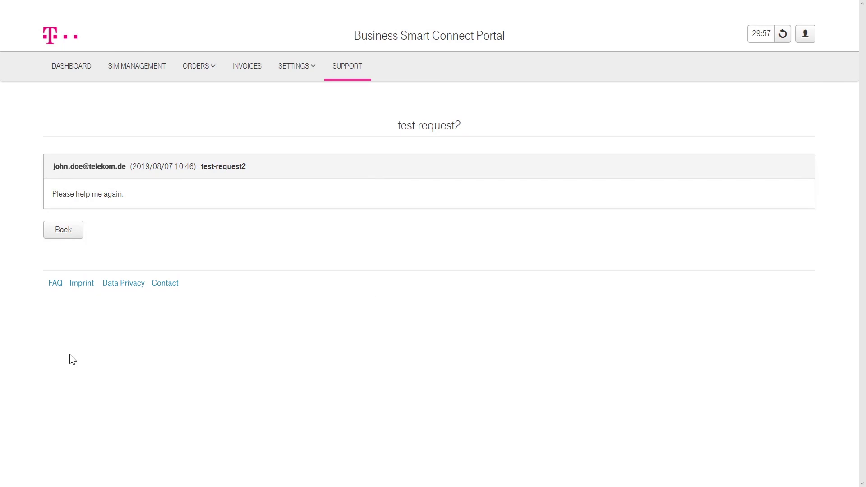
left_click(361, 71)
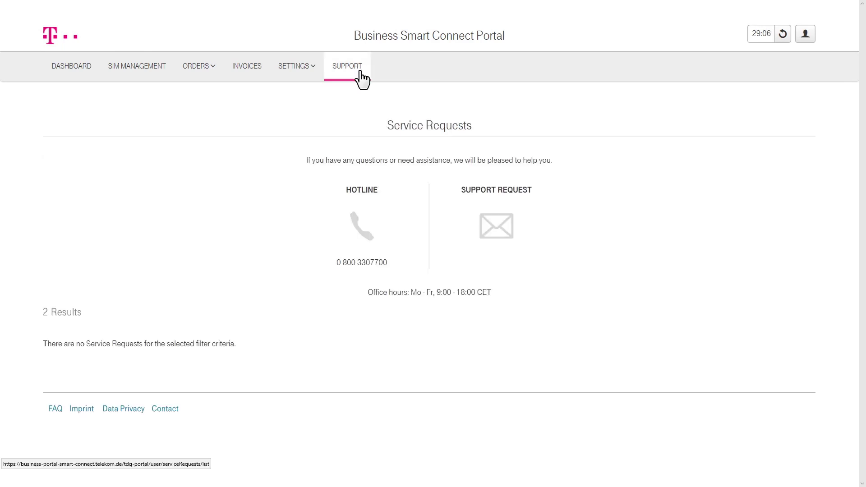
left_click(508, 234)
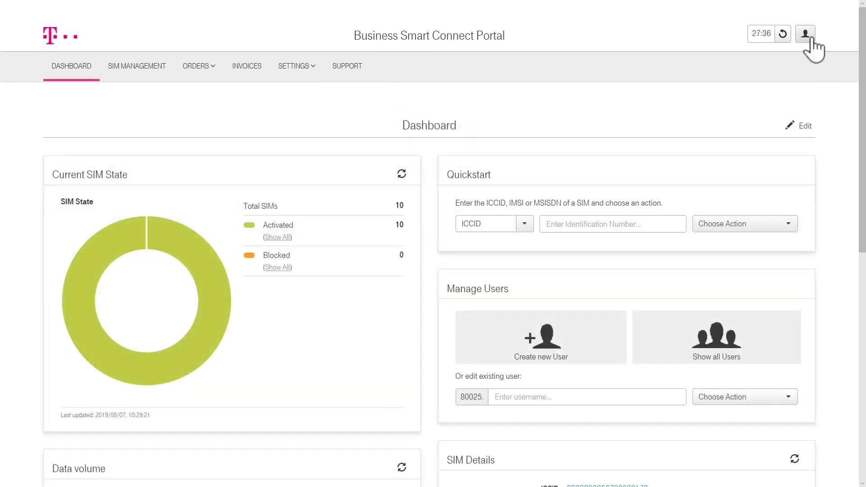
View My User Account details and the password change form, then reopen the user menu.
left_click(810, 40)
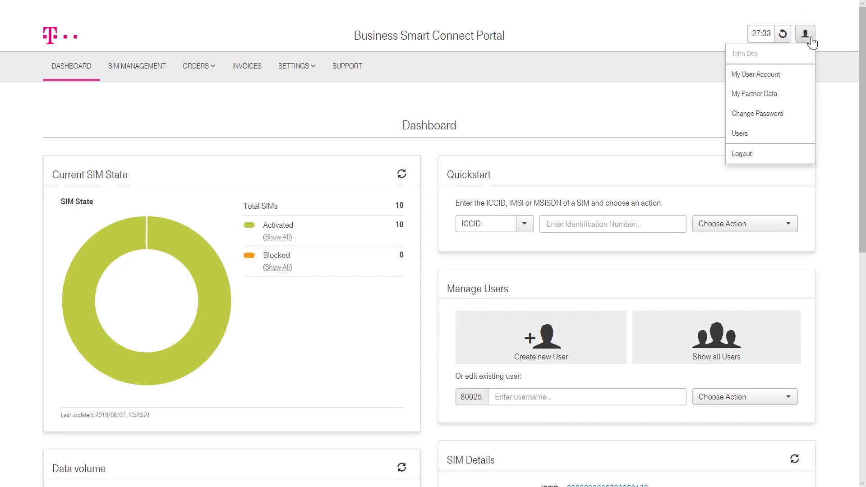
left_click(800, 75)
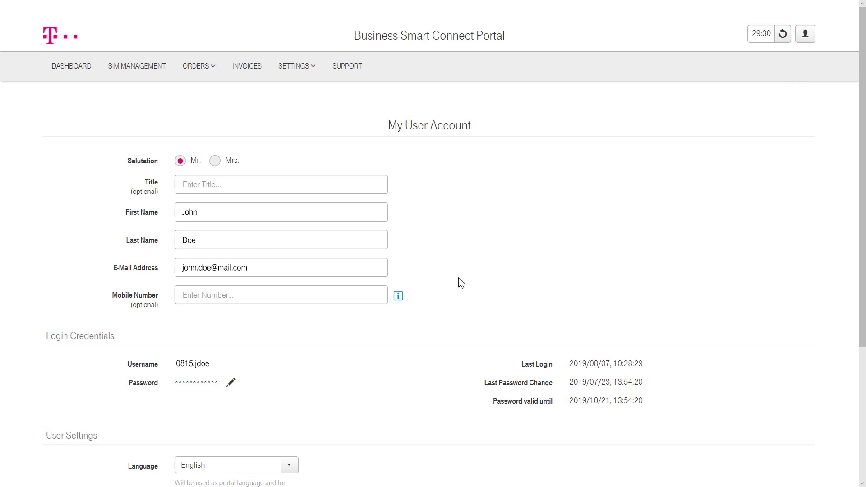
left_click(233, 383)
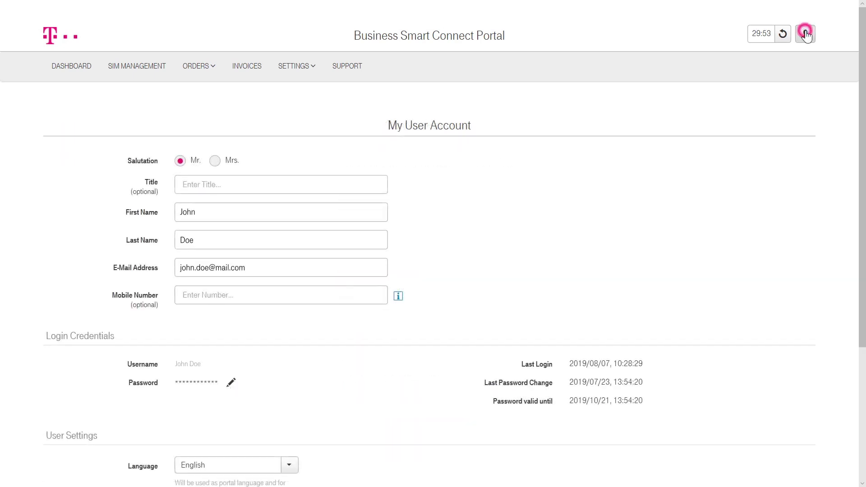
left_click(805, 33)
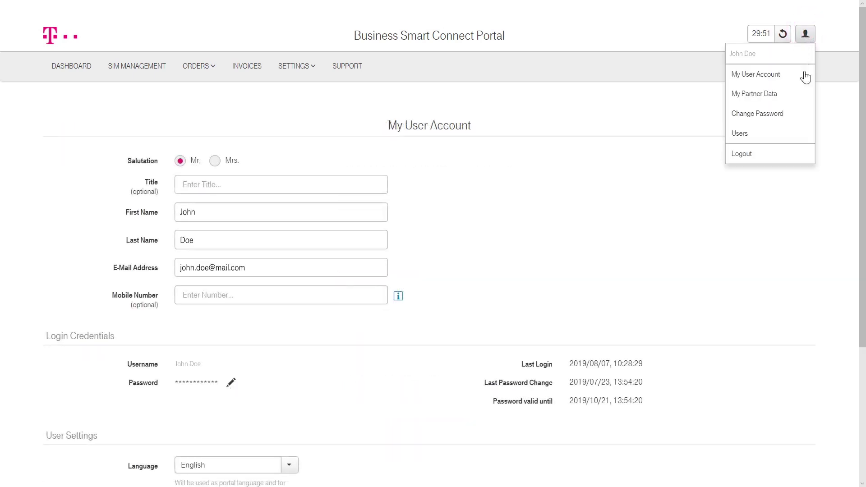
Open My Partner Data and review its Delivery Addresses, Billing Address and Invoice References sections.
left_click(804, 97)
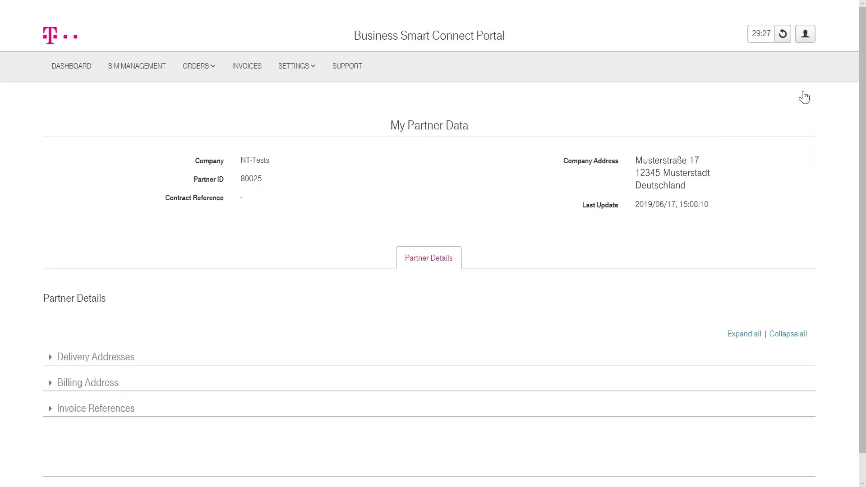
left_click(51, 357)
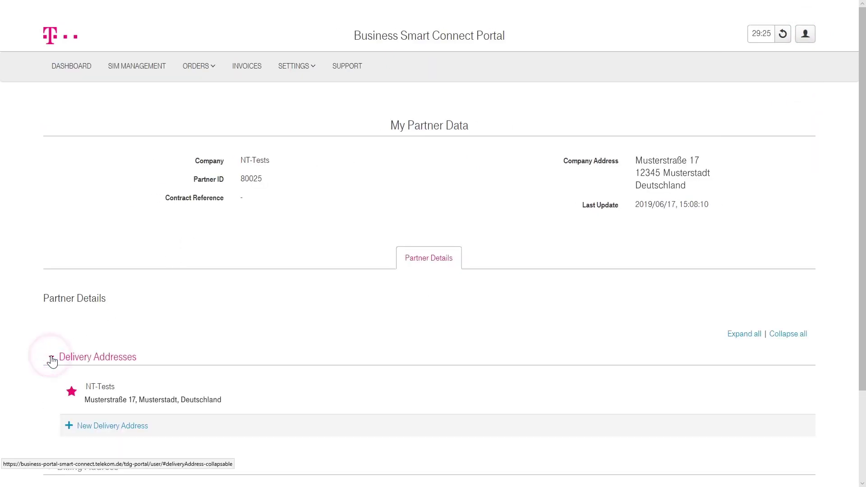
left_click(69, 426)
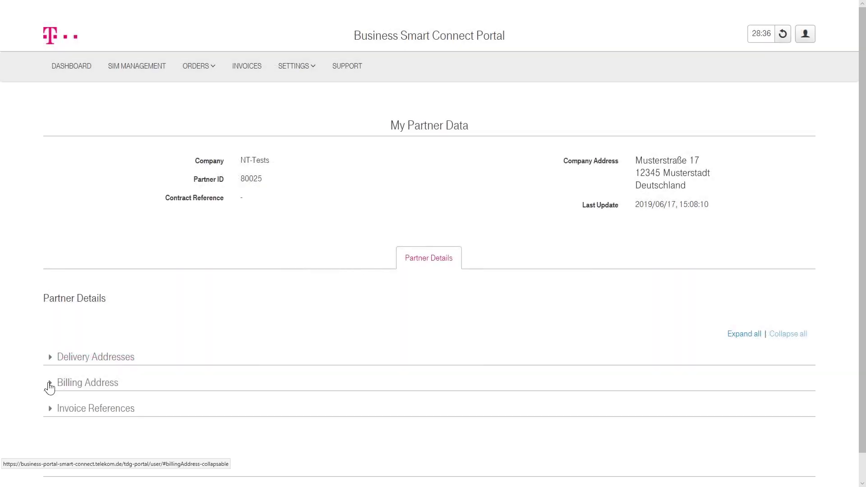
left_click(49, 382)
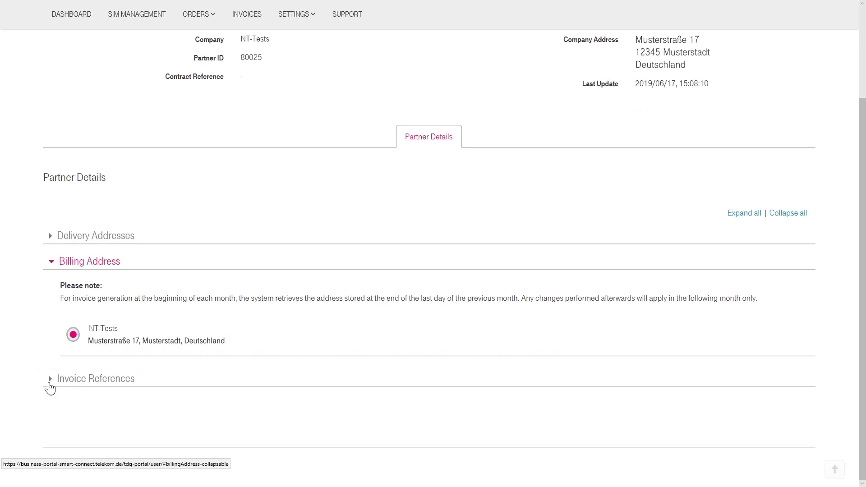
left_click(50, 384)
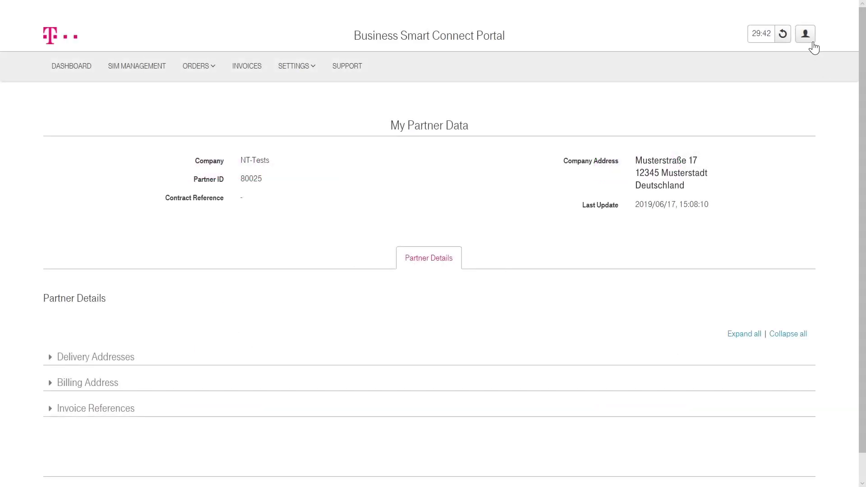
Start a new portal user from the Users administration page.
left_click(806, 37)
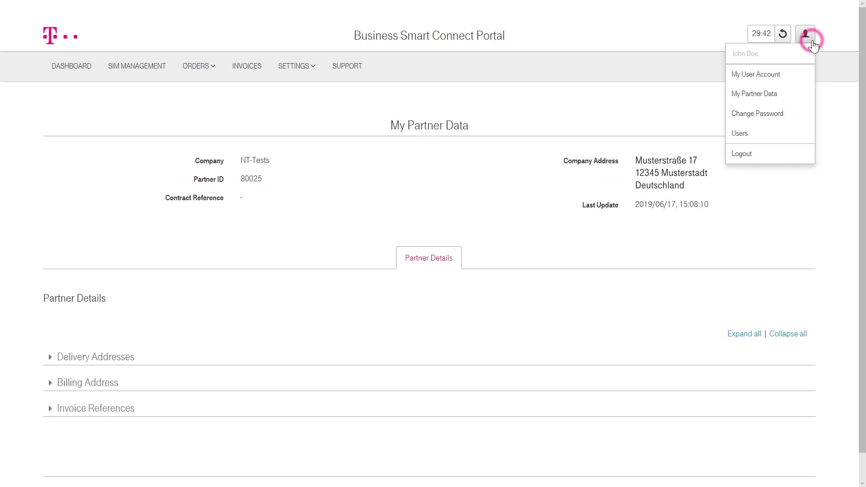
left_click(798, 134)
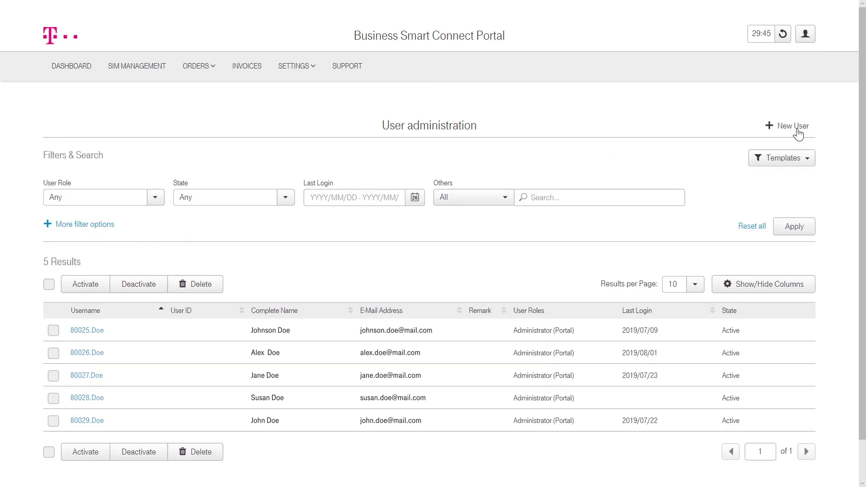
left_click(794, 127)
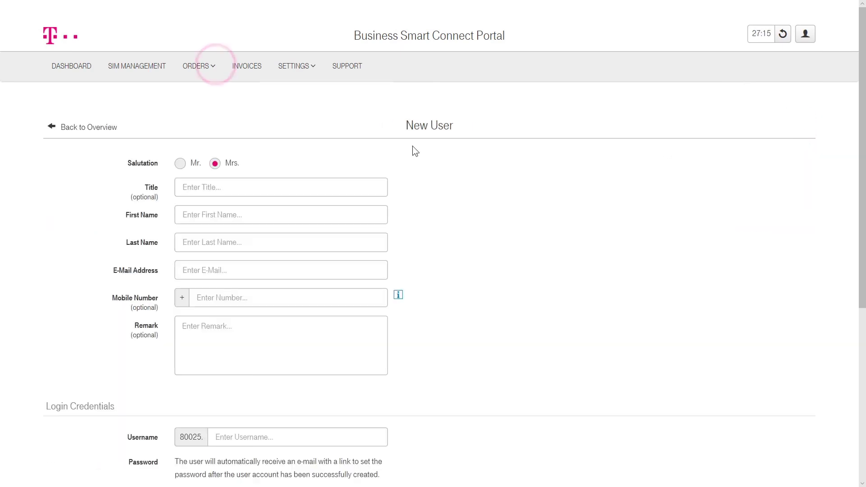
Choose salutation Mr., enter the user's first name, last name and e-mail, and tick Operator (Portal).
left_click(180, 164)
left_click(185, 213)
key("Tab")
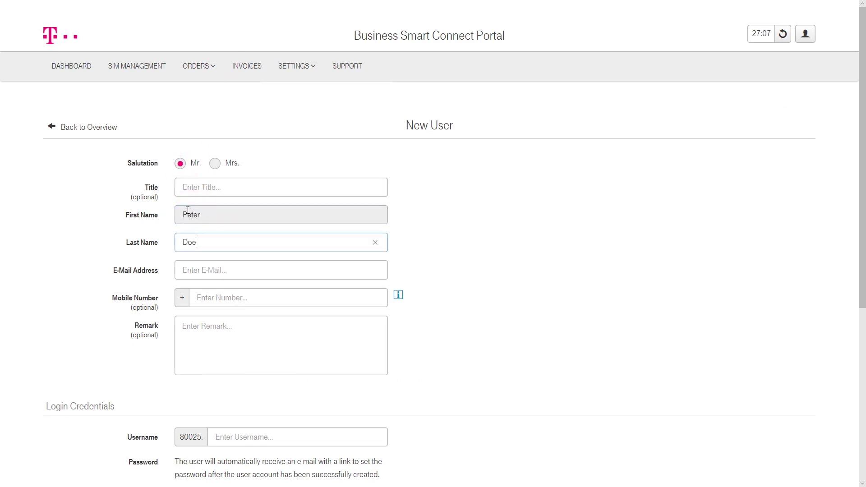
left_click(197, 263)
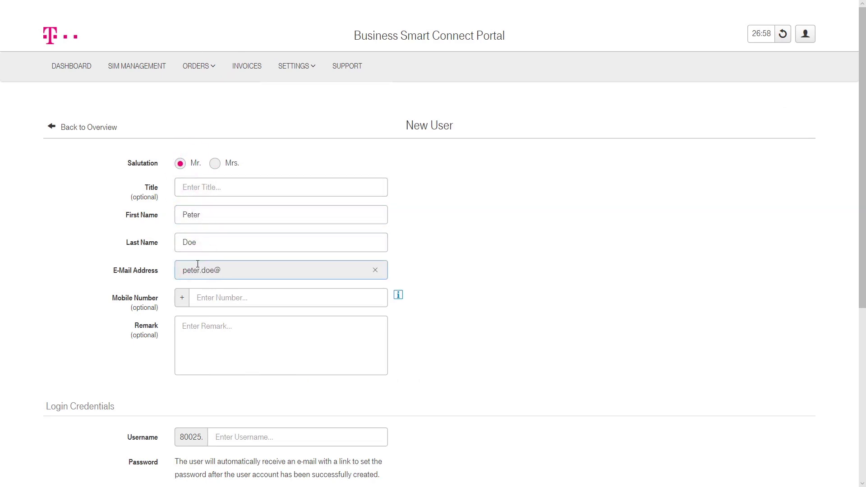
scroll(241, 302, "down", 3)
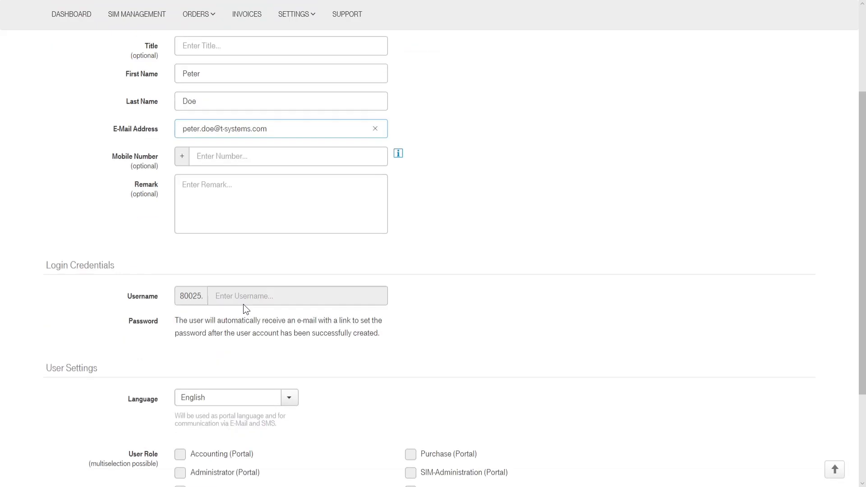
scroll(244, 305, "down", 3)
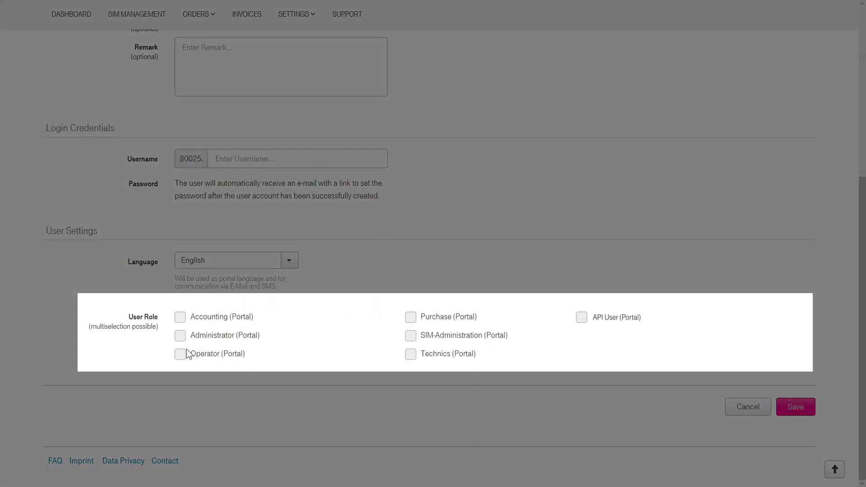
left_click(181, 356)
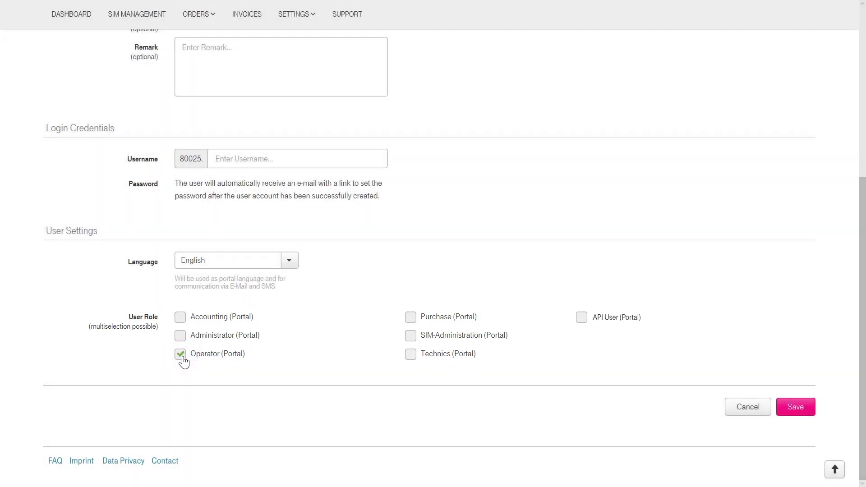
Save the user, then enter the username and paste the same password into both password fields.
left_click(807, 409)
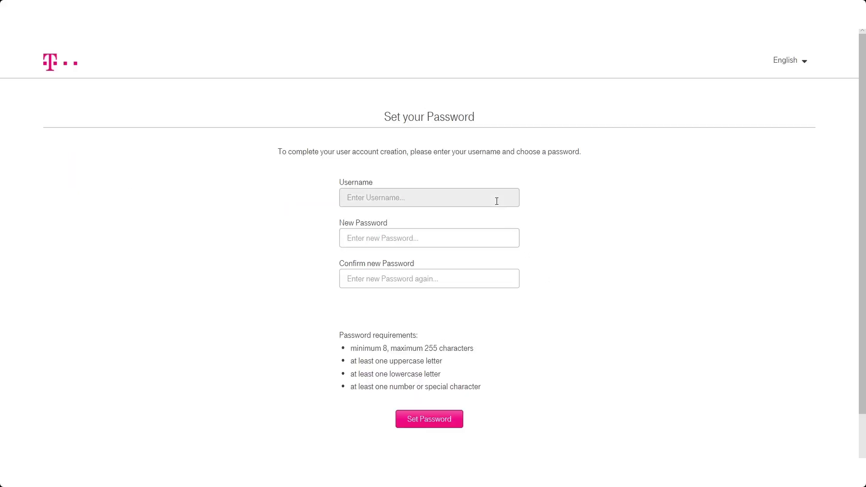
left_click(496, 199)
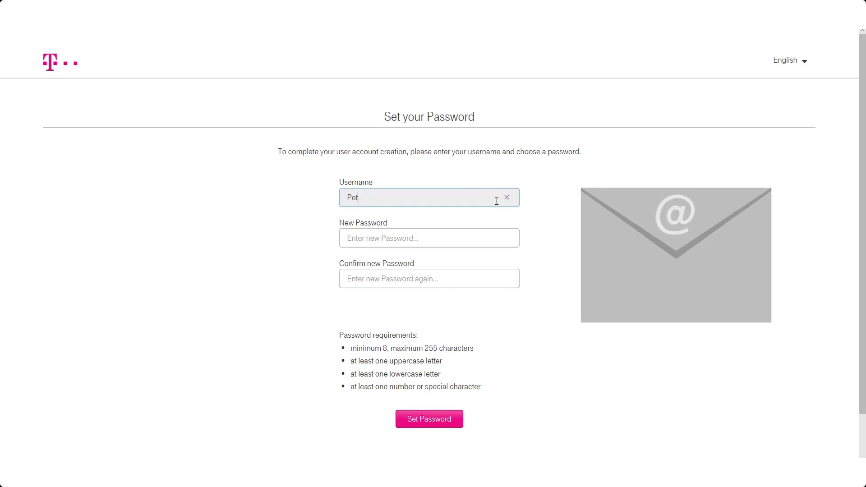
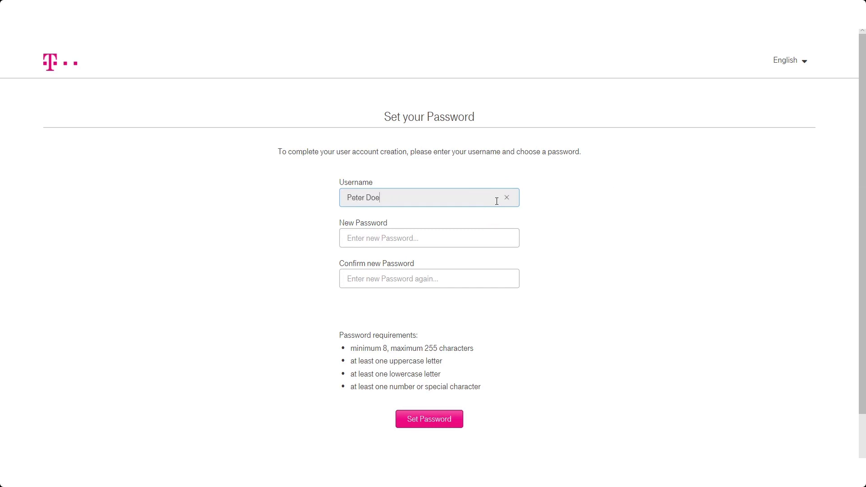
left_click(495, 234)
key("ctrl+v")
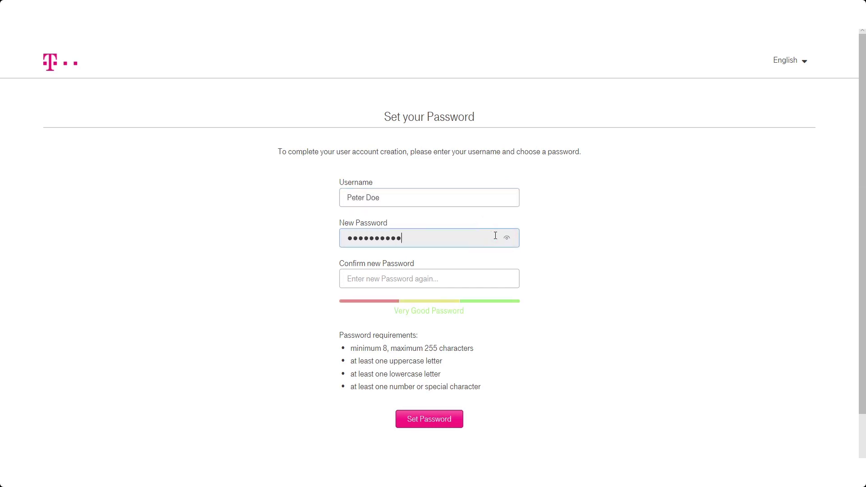
left_click(383, 275)
key("ctrl+v")
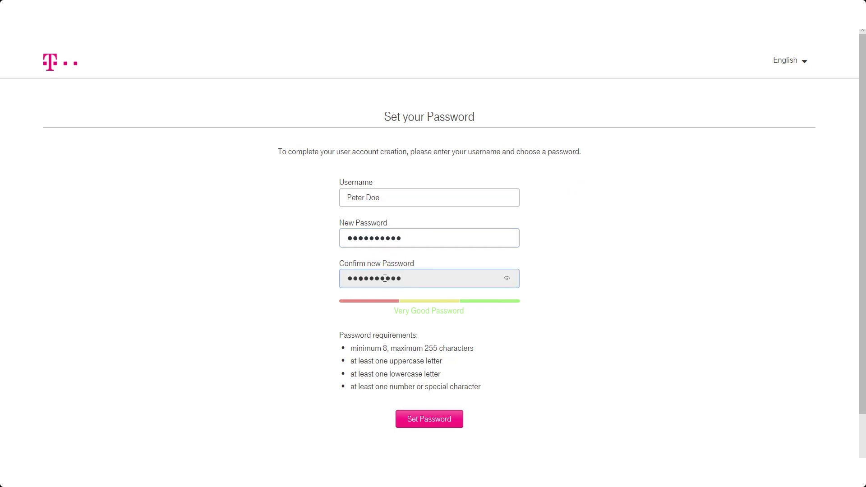